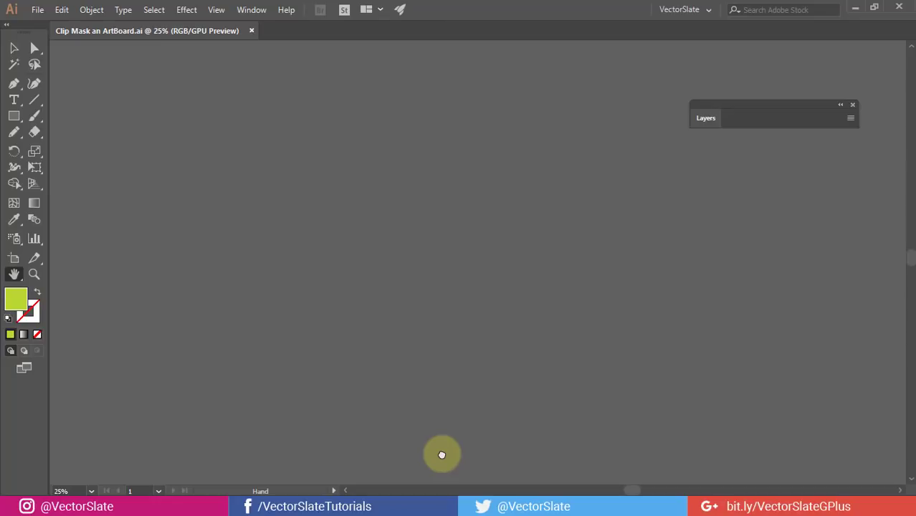
# Bring the night landscape into view and examine its five layers, checking the visibility of Stars 2.
pyautogui.moveTo(442, 455); pyautogui.dragTo(469, 128)
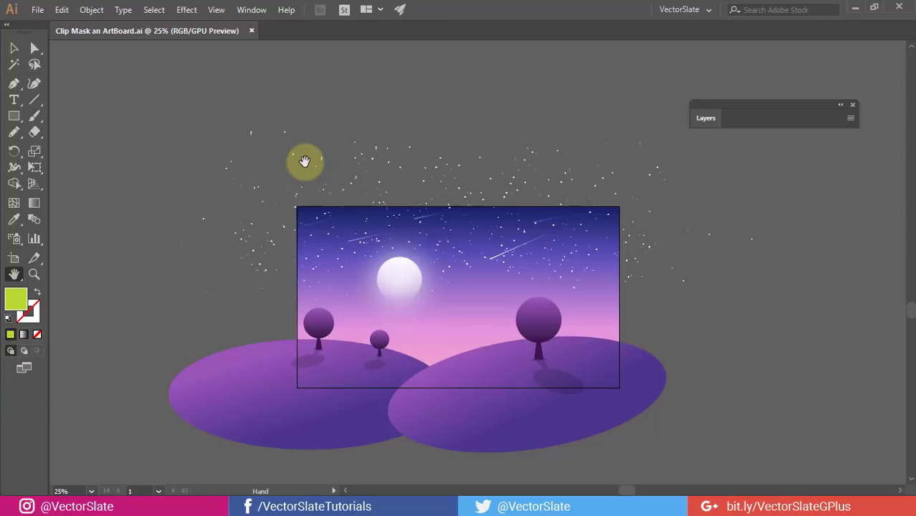
pyautogui.click(702, 118)
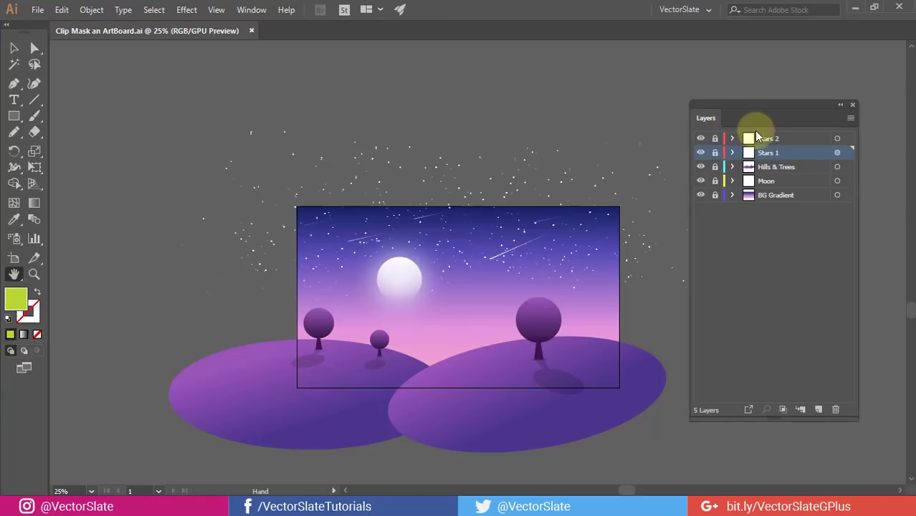
pyautogui.click(754, 166)
pyautogui.click(754, 181)
pyautogui.click(754, 195)
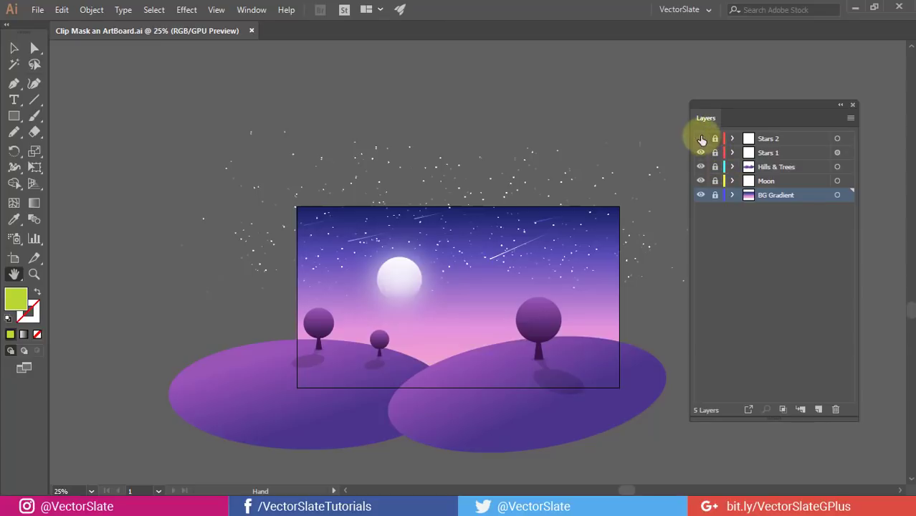
pyautogui.click(702, 138)
pyautogui.click(701, 138)
pyautogui.click(762, 140)
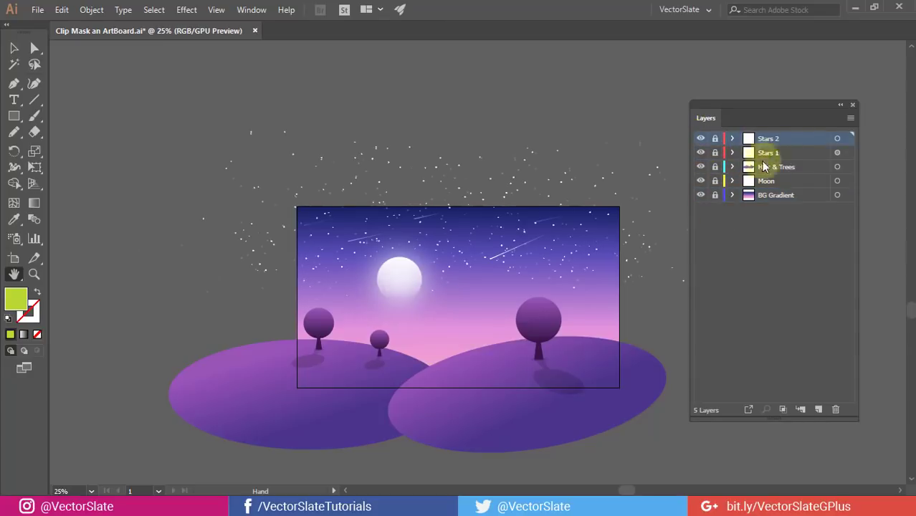
pyautogui.click(772, 214)
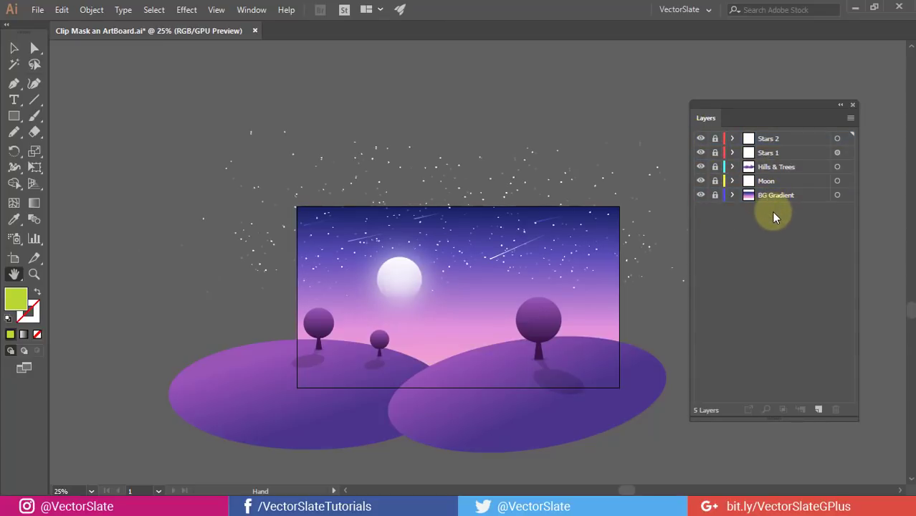
# Create a new top layer and name it MASTER LAYER.
pyautogui.click(818, 411)
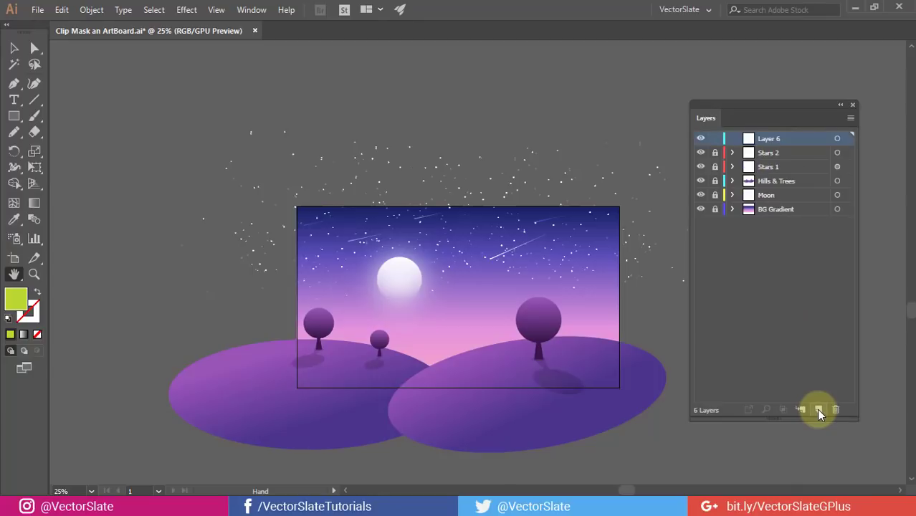
pyautogui.doubleClick(768, 138)
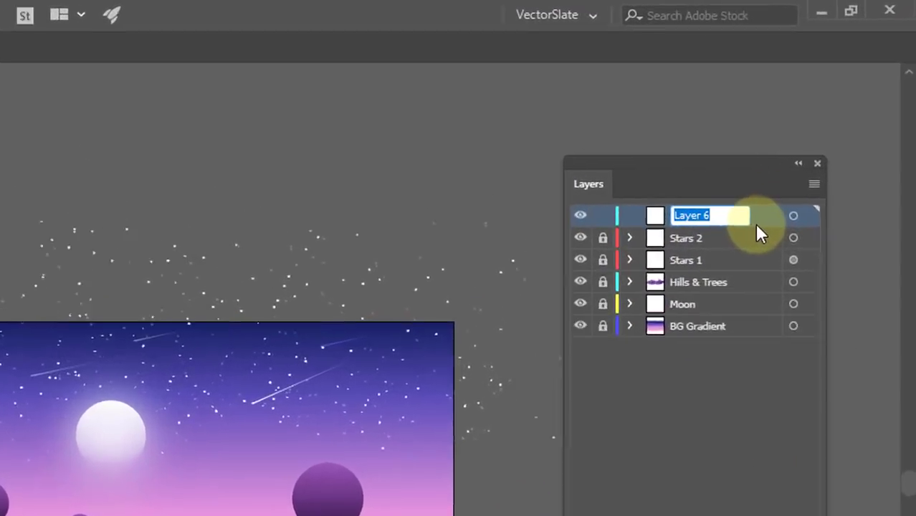
pyautogui.write('MASTER LAYER')
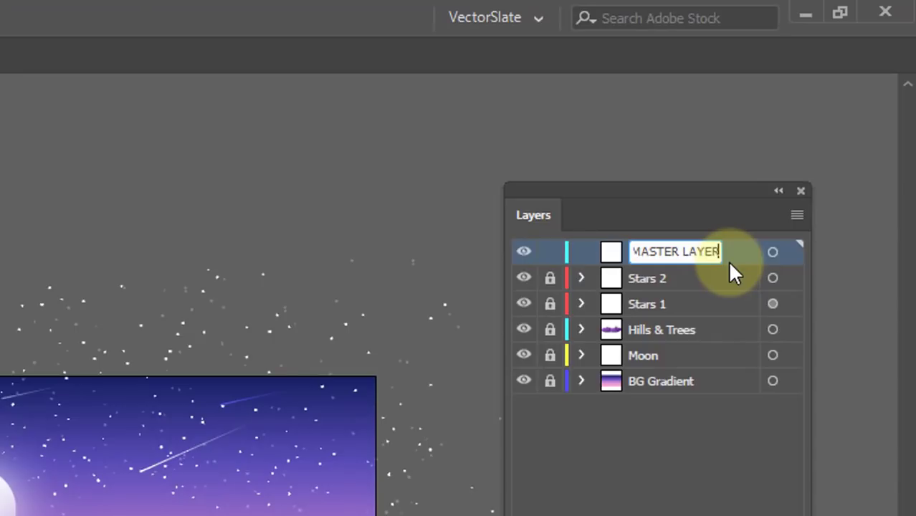
pyautogui.press('Return')
# Move all layers from Stars 2 through BG Gradient into MASTER LAYER, and check them by toggling its visibility.
pyautogui.click(707, 281)
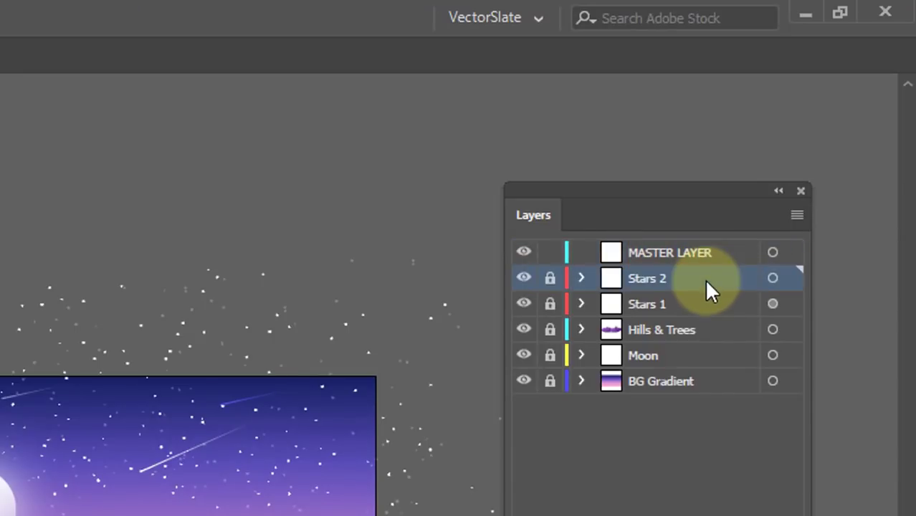
pyautogui.keyDown('shift'); pyautogui.click(715, 386); pyautogui.keyUp('shift')
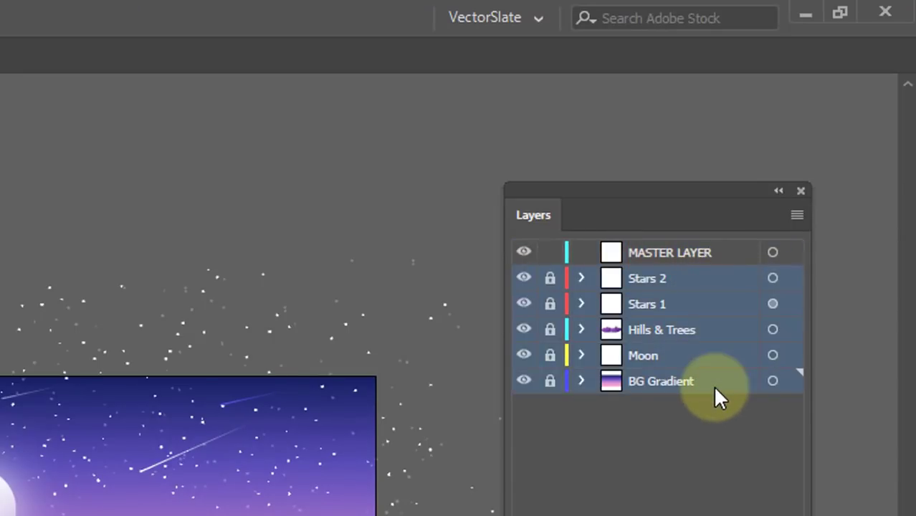
pyautogui.moveTo(683, 279); pyautogui.dragTo(683, 253)
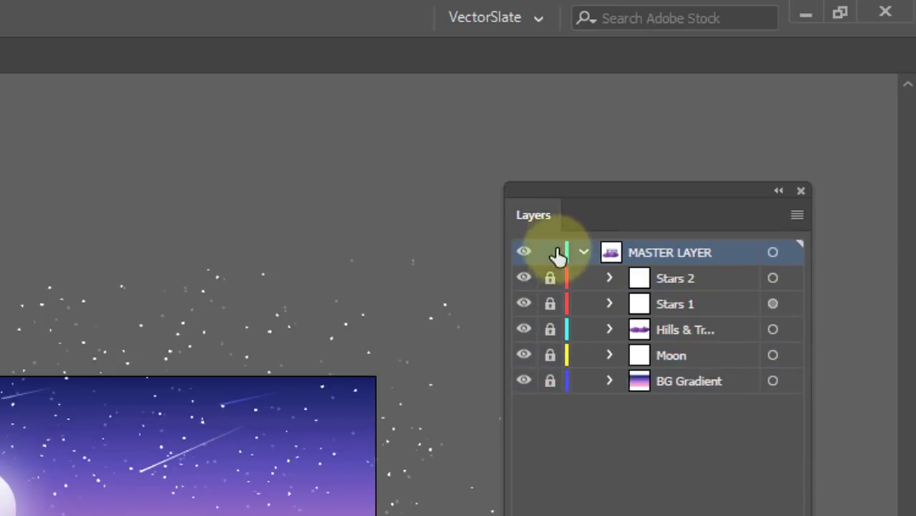
pyautogui.click(524, 252)
pyautogui.click(523, 252)
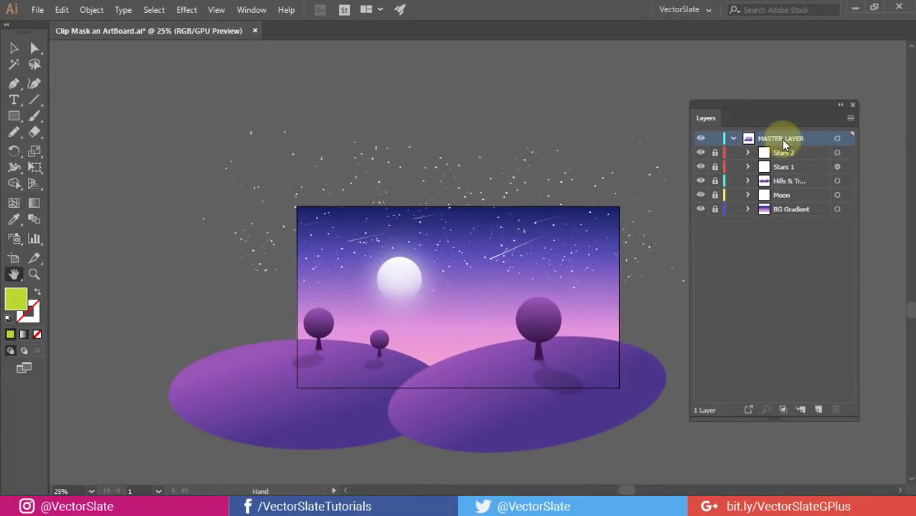
# Draw a green rectangle that exactly covers the artboard, above the sublayers in MASTER LAYER.
pyautogui.click(14, 116)
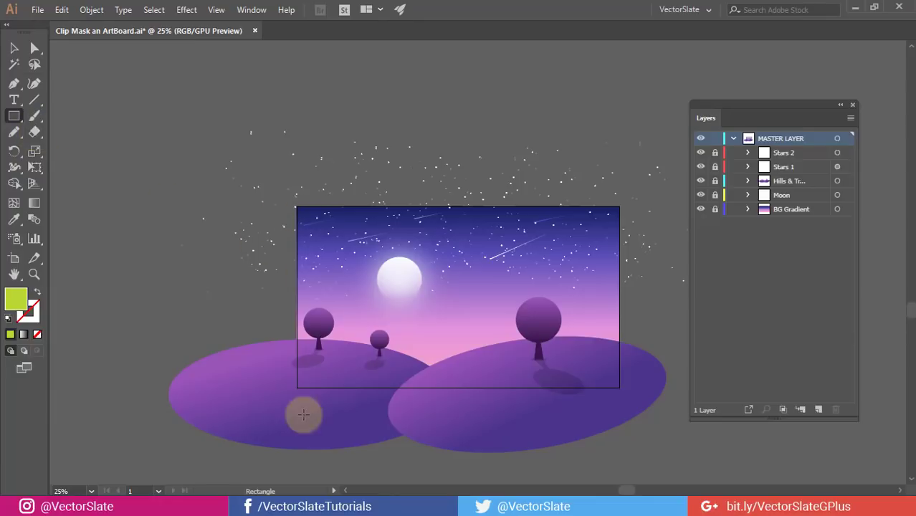
pyautogui.moveTo(297, 387); pyautogui.dragTo(620, 208)
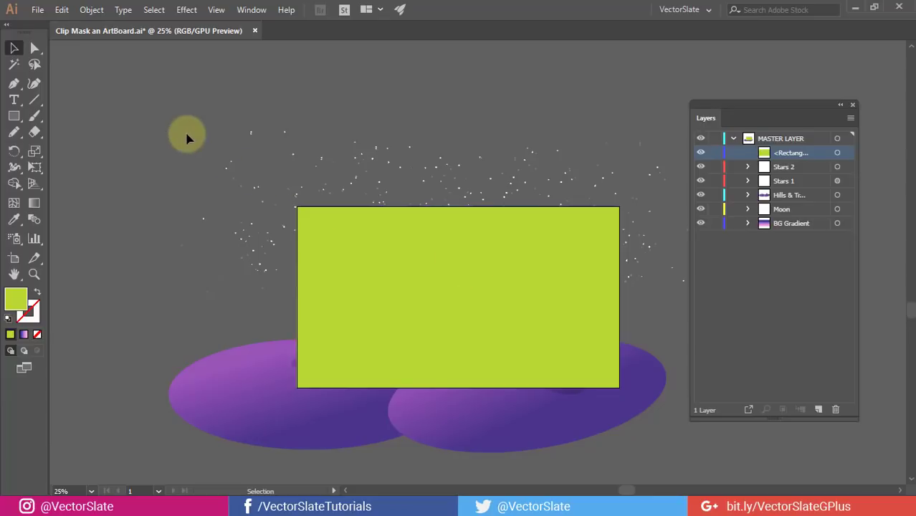
# Select all the artwork together with the green rectangle and make a clipping mask from the selection.
pyautogui.moveTo(164, 124); pyautogui.dragTo(650, 471)
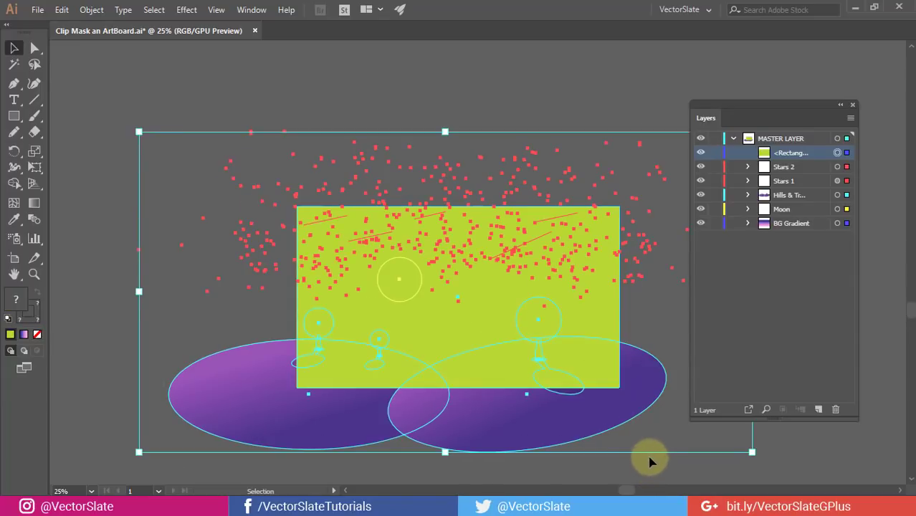
pyautogui.rightClick(491, 266)
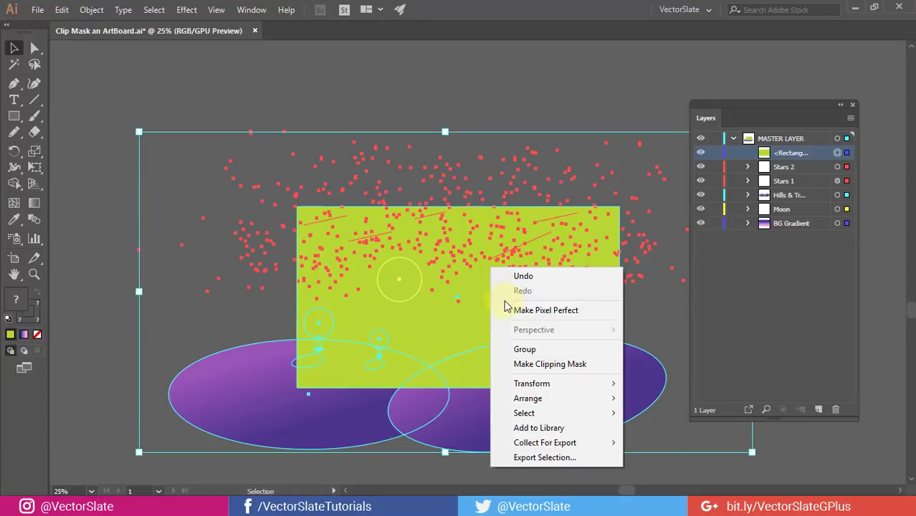
pyautogui.click(555, 363)
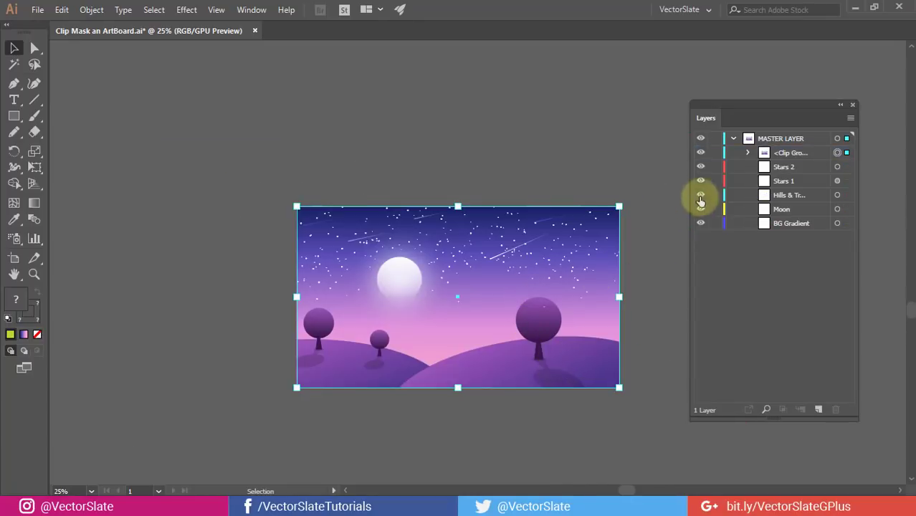
# Examine the contents of the clip group and check how its objects can be selected on the artboard.
pyautogui.click(748, 153)
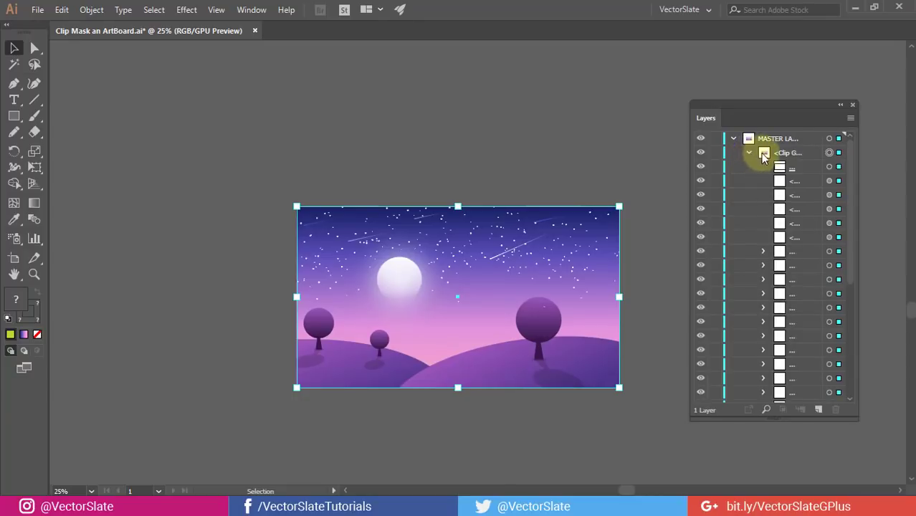
pyautogui.click(748, 153)
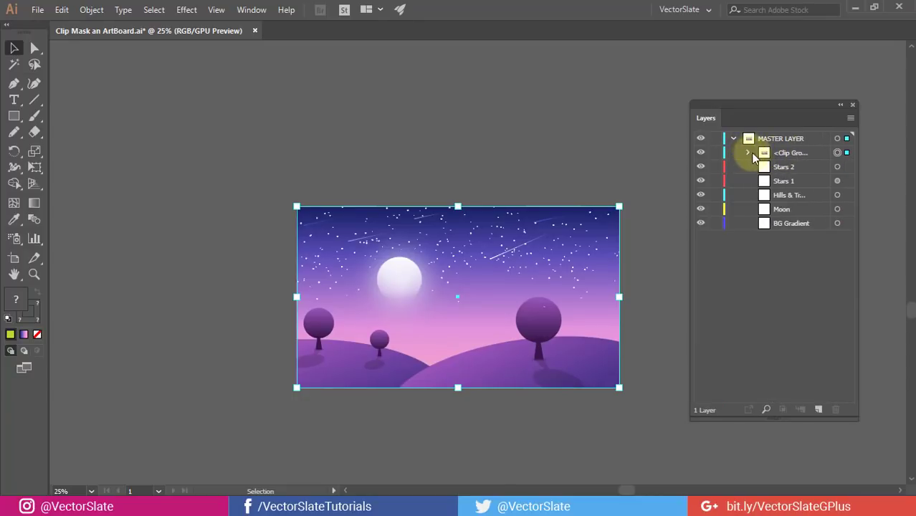
pyautogui.click(789, 153)
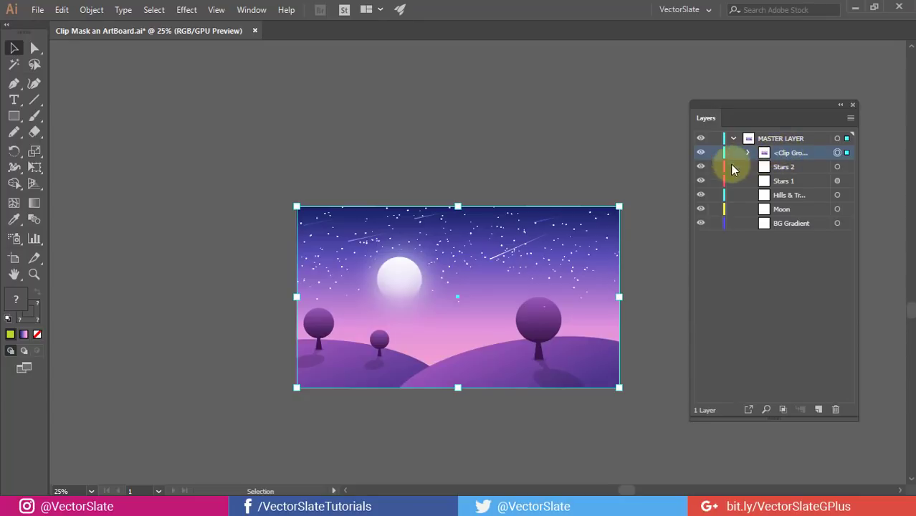
pyautogui.click(499, 300)
pyautogui.click(549, 329)
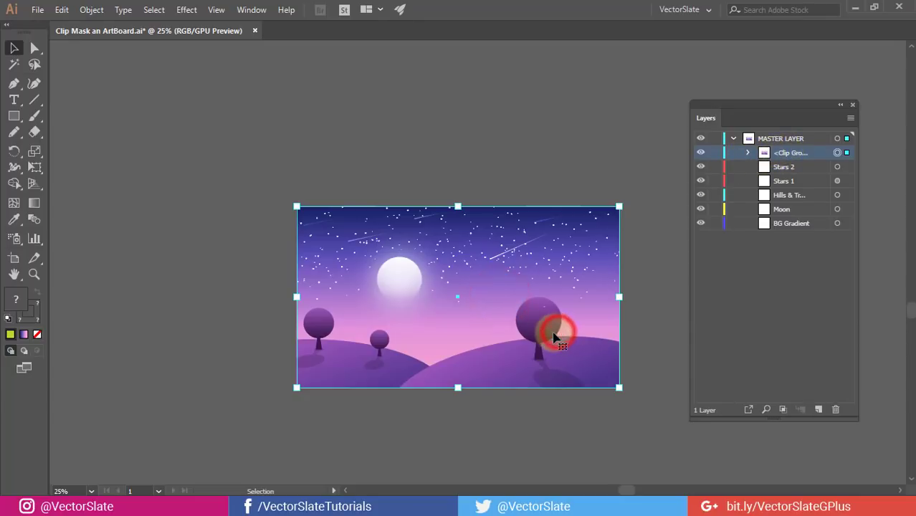
pyautogui.press('a')
pyautogui.press('v')
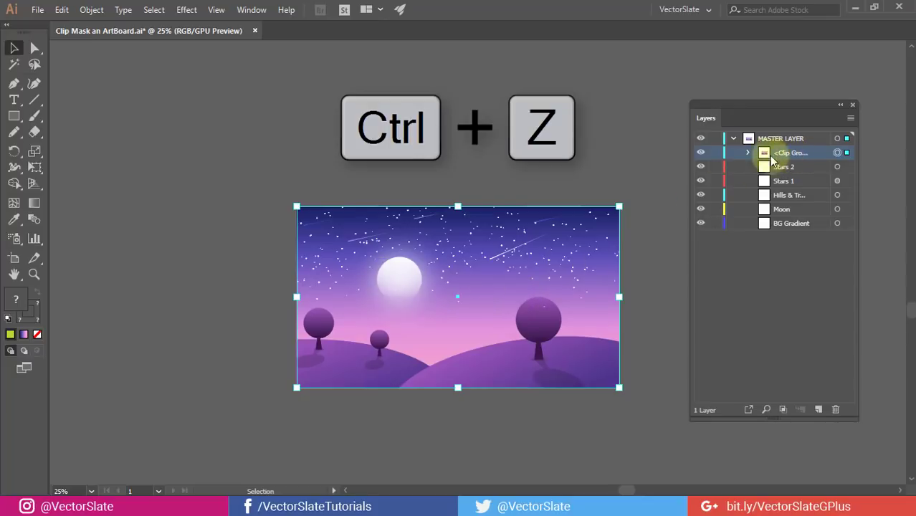
# Undo the clipping mask made from the selected artwork and select only the green rectangle.
pyautogui.hotkey('ctrl', 'z')
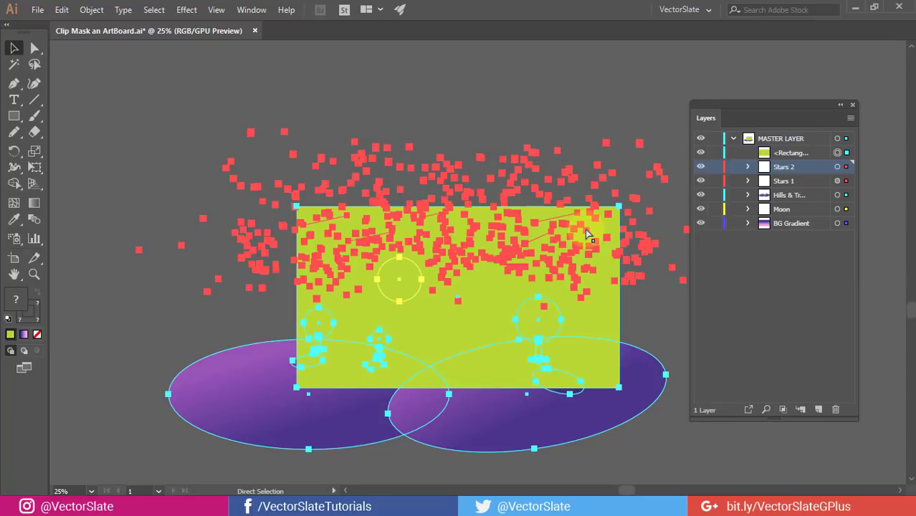
pyautogui.hotkey('ctrl', 'shift', 'a')
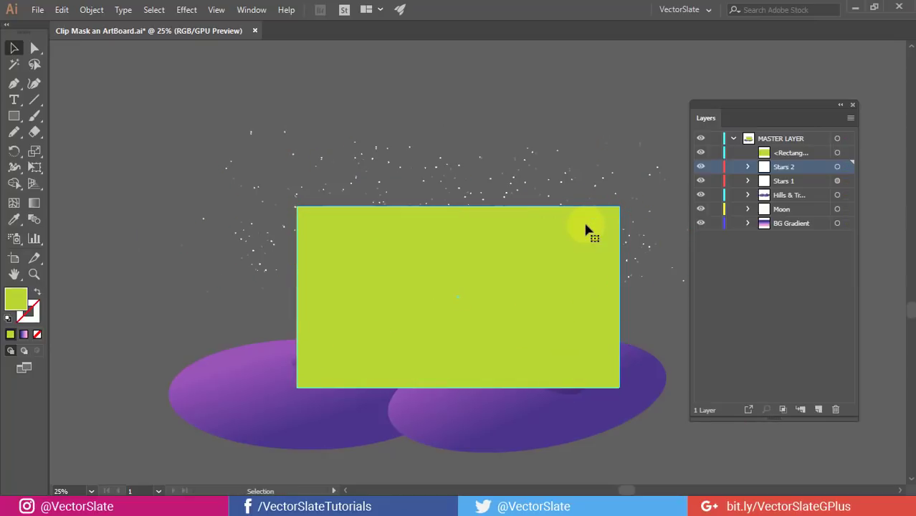
pyautogui.click(580, 260)
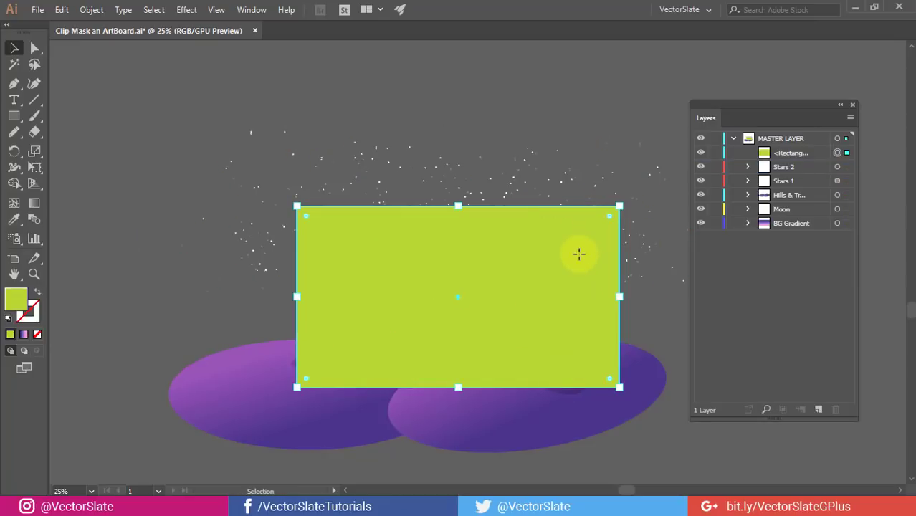
# Make a layer clipping mask on MASTER LAYER, using the rectangle at its top, with no artwork selected.
pyautogui.click(790, 156)
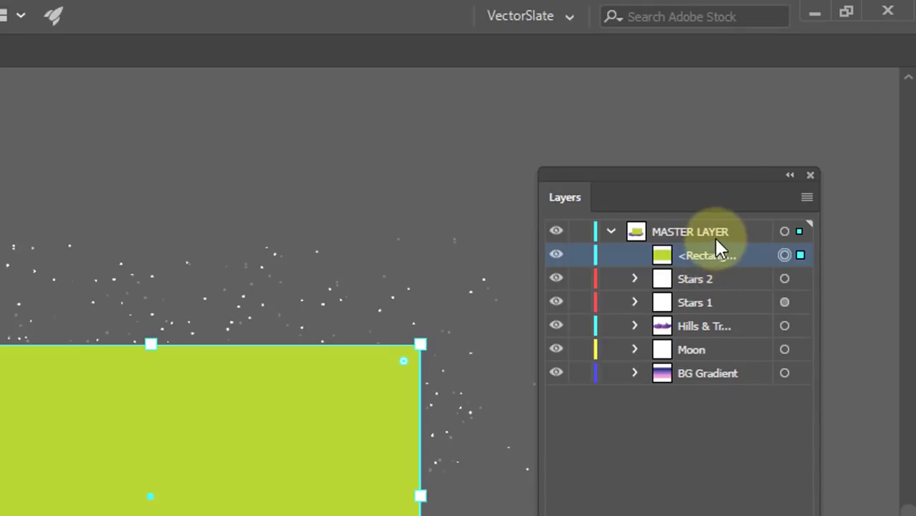
pyautogui.click(727, 235)
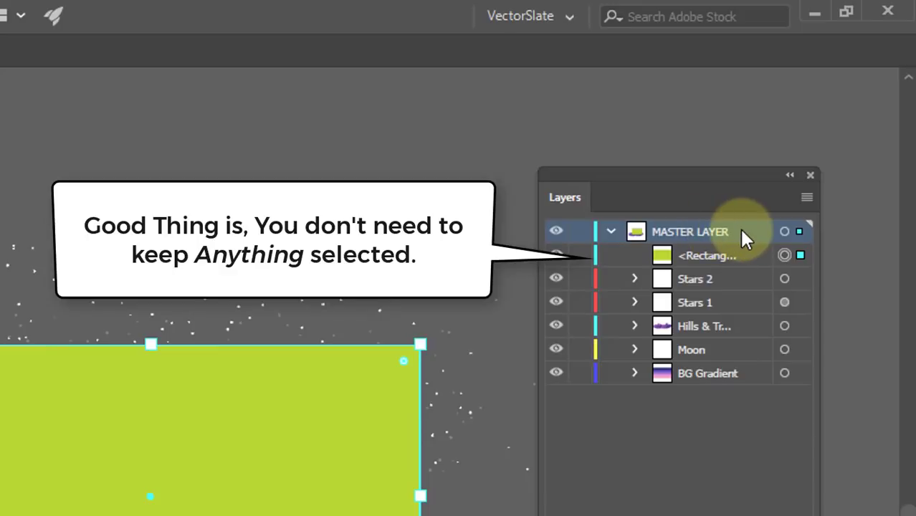
pyautogui.click(838, 252)
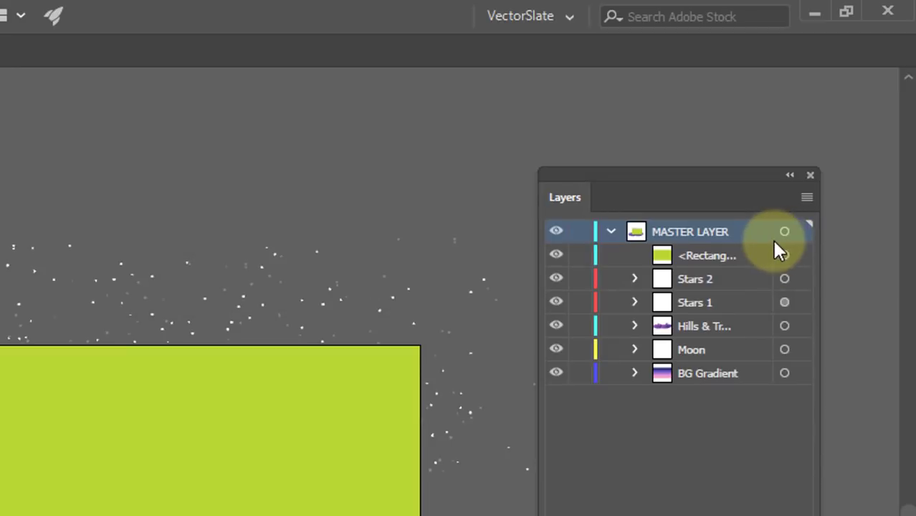
pyautogui.click(808, 197)
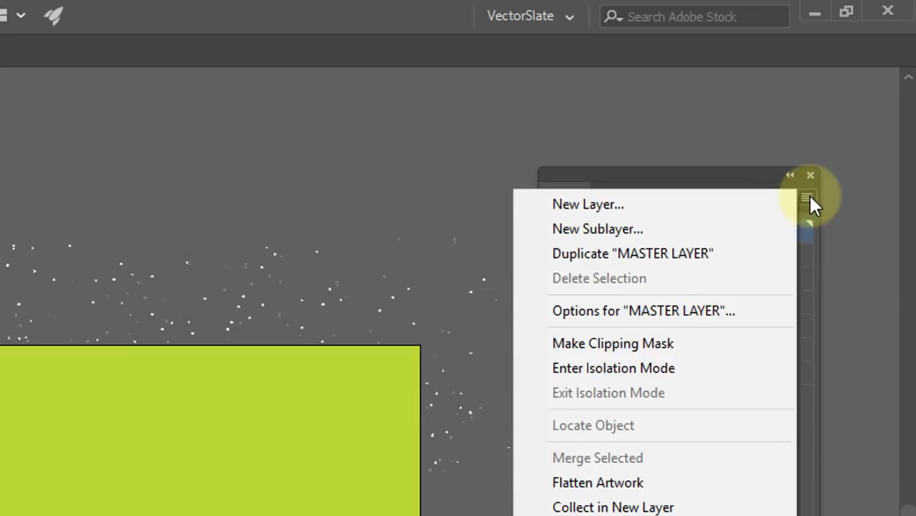
pyautogui.click(613, 344)
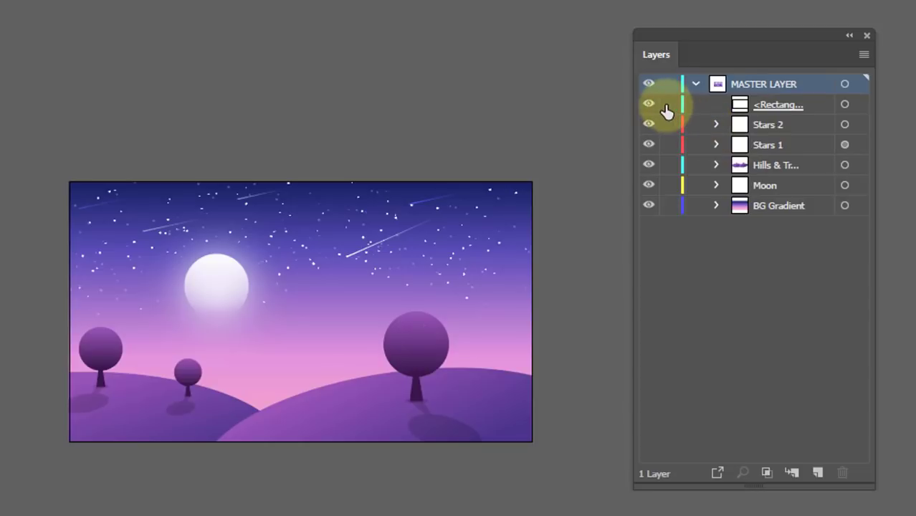
# Try moving the clipping rectangle into the Stars 2 sublayer, and undo the move.
pyautogui.click(808, 106)
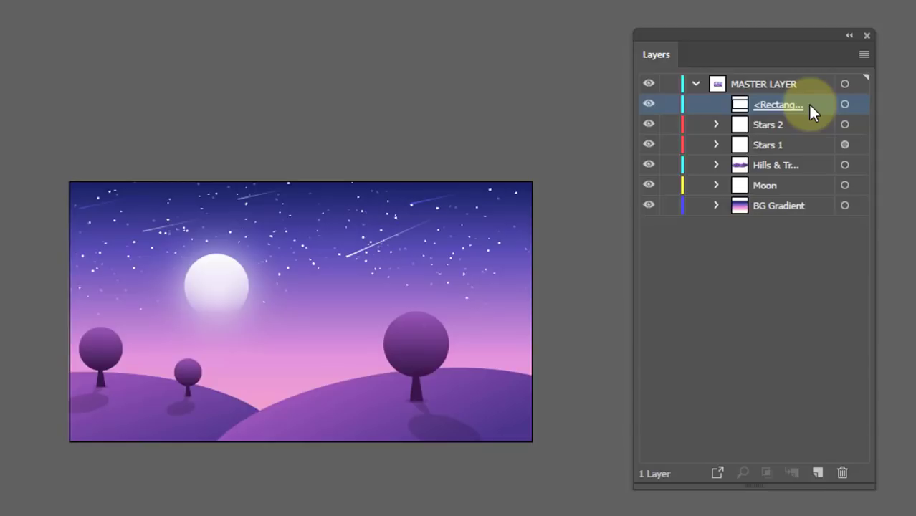
pyautogui.moveTo(809, 106)
pyautogui.mouseDown()
pyautogui.moveTo(814, 196)
pyautogui.moveTo(793, 93)
pyautogui.moveTo(812, 108)
pyautogui.moveTo(807, 122)
pyautogui.mouseUp()
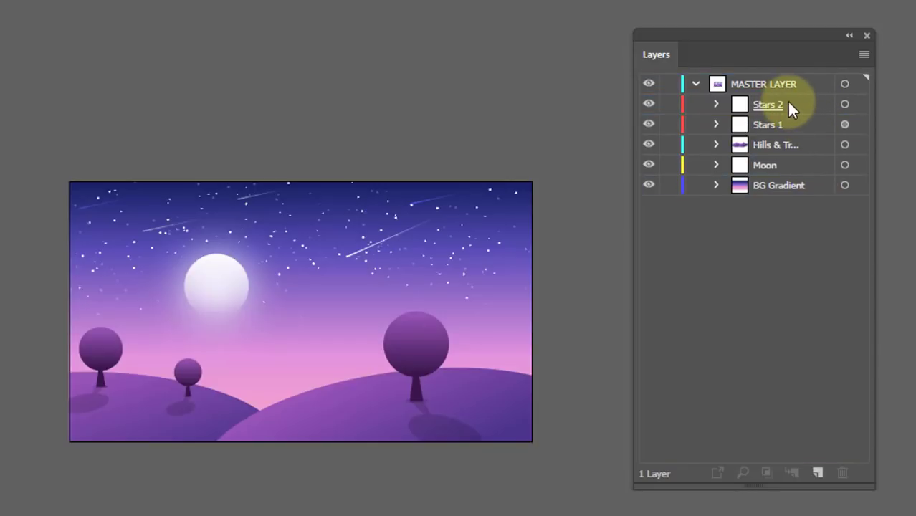
pyautogui.hotkey('ctrl', 'z')
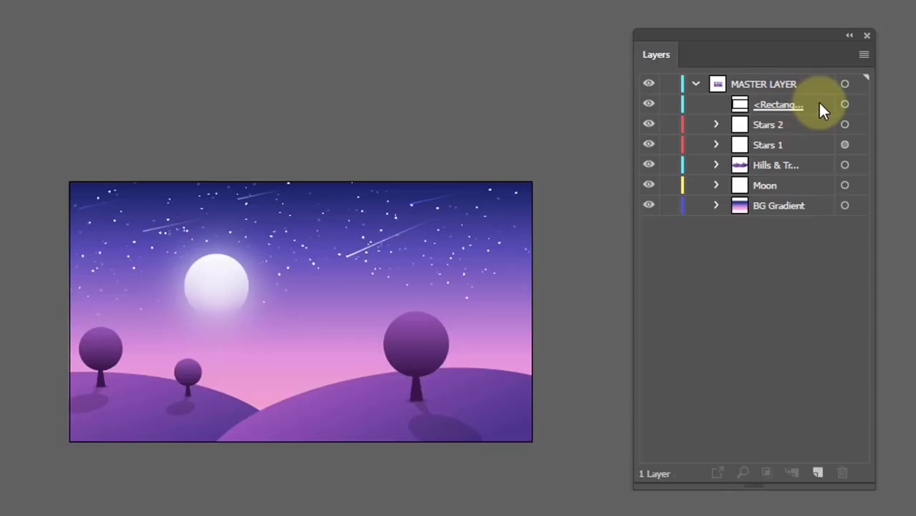
# Hide the clipping rectangle in MASTER LAYER to show the artwork beyond the artboard.
pyautogui.click(820, 105)
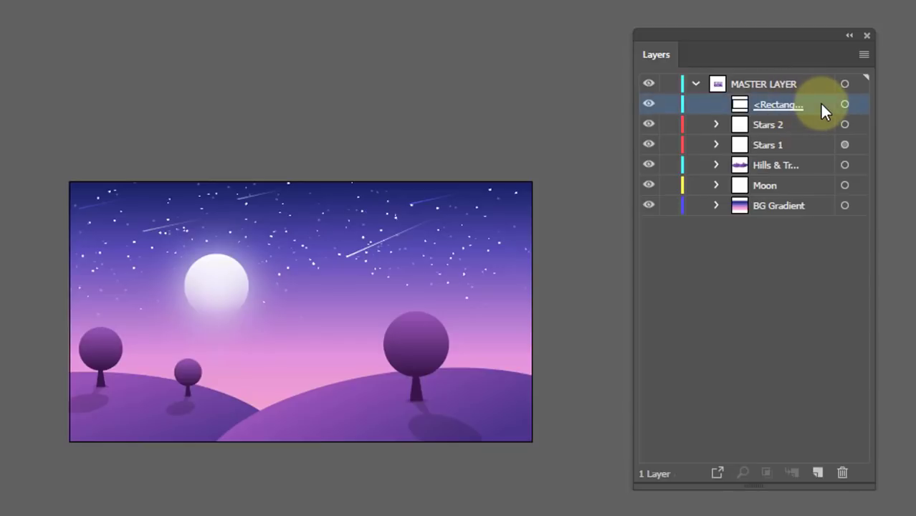
pyautogui.click(649, 105)
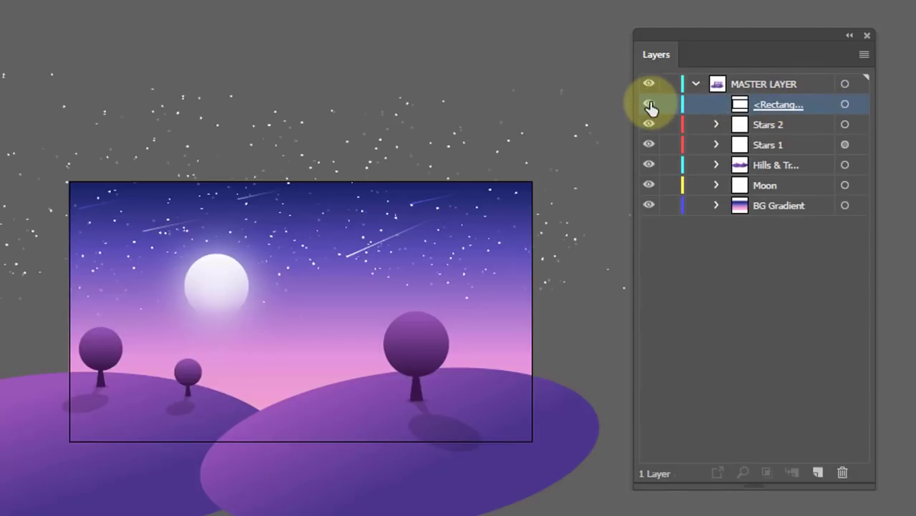
# Make the hidden clipping rectangle in MASTER LAYER visible again so it masks the artwork.
pyautogui.click(650, 106)
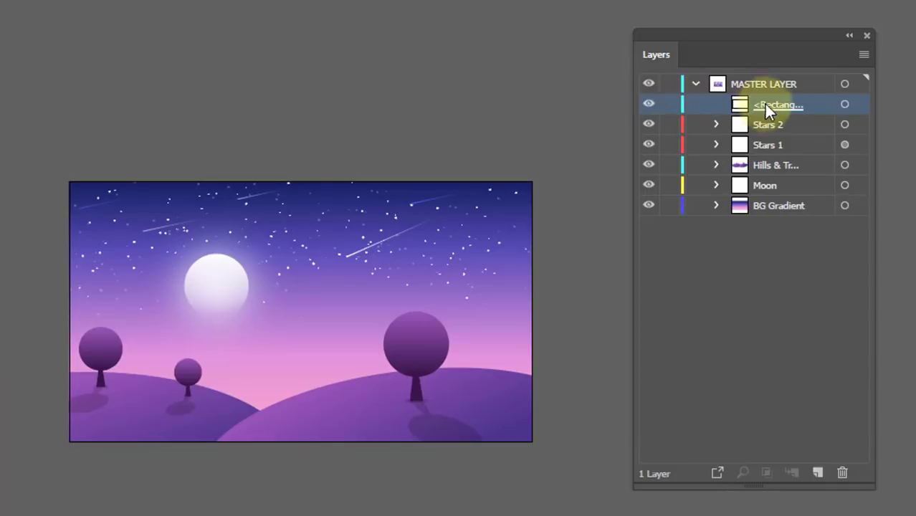
# Try deleting the clipping rectangle from MASTER LAYER, and undo the deletion.
pyautogui.click(843, 104)
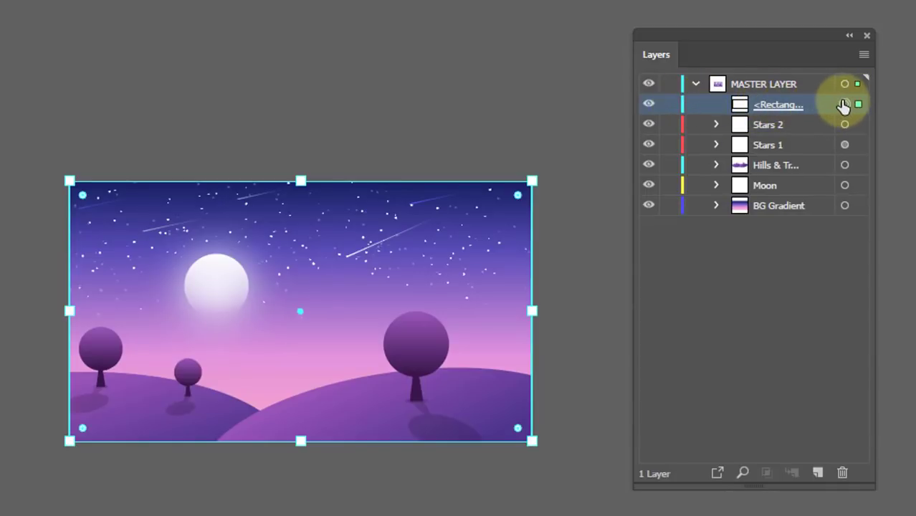
pyautogui.press('Delete')
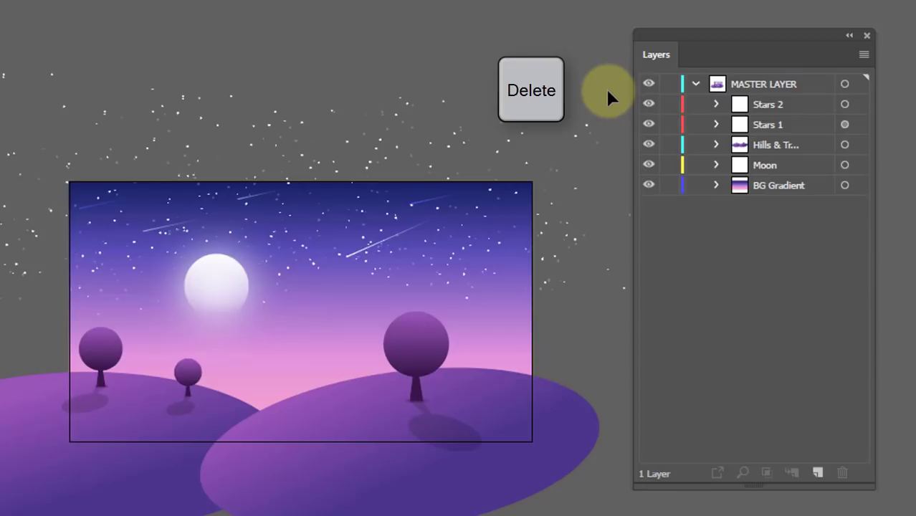
pyautogui.hotkey('ctrl', 'z')
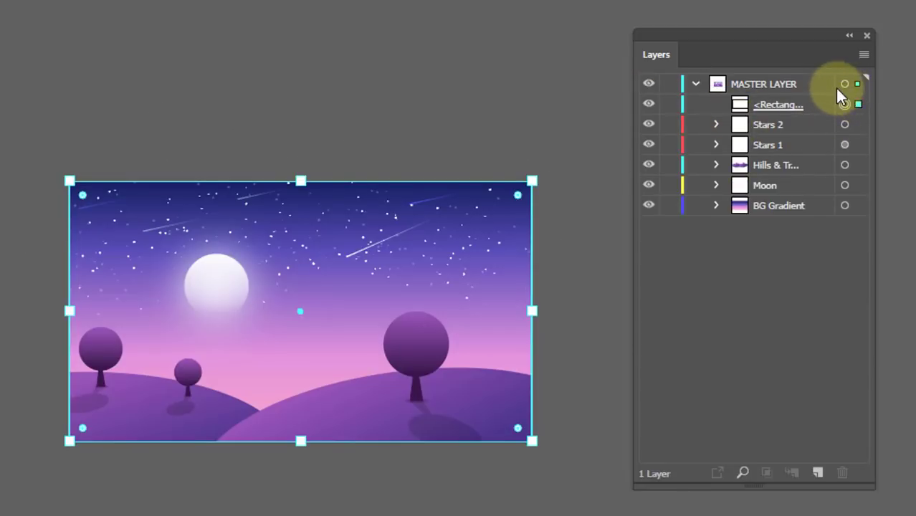
# Look up the Release Clipping Mask option for MASTER LAYER without applying it, and lock the deselected clipping rectangle.
pyautogui.click(863, 55)
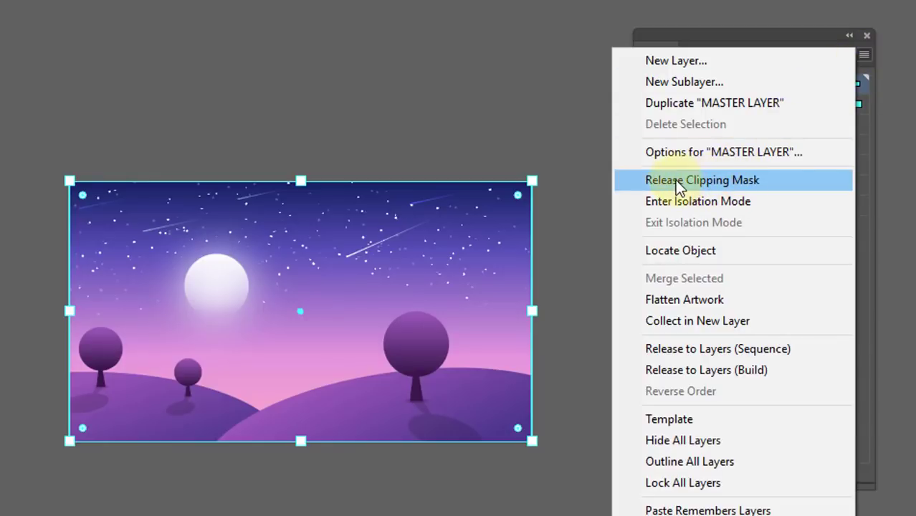
pyautogui.click(906, 163)
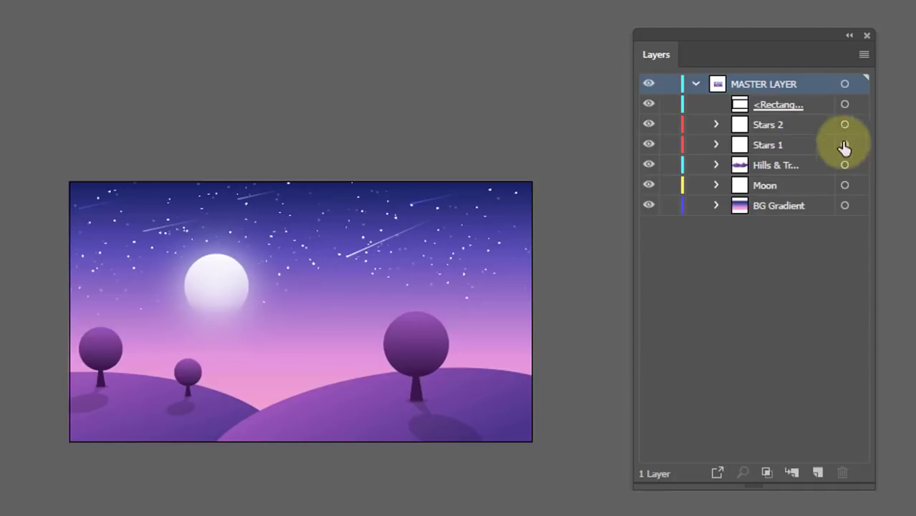
pyautogui.click(669, 105)
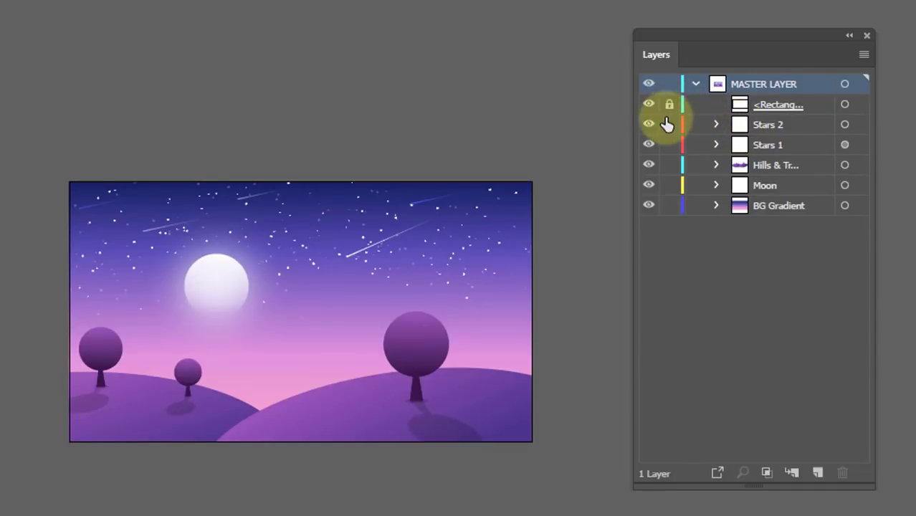